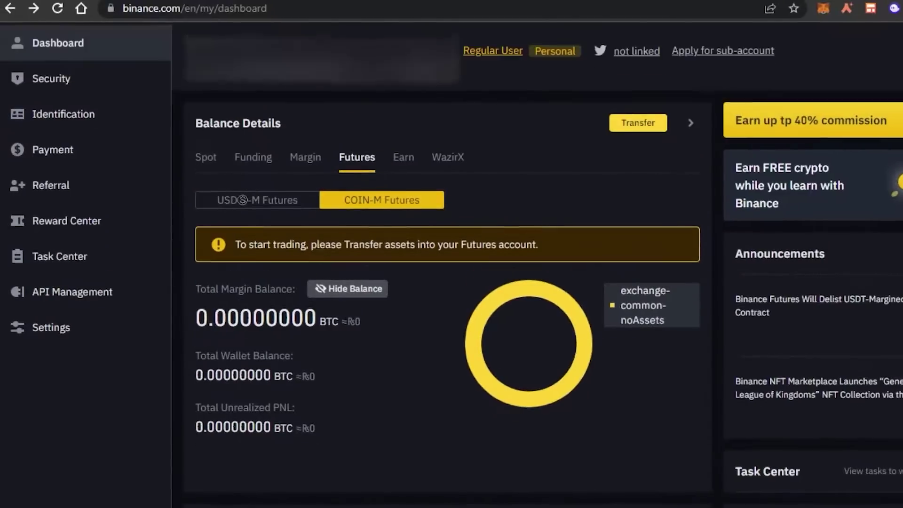
Start registering a personal Binance account by phone or email, with Pakistan as country of residence, up to the account details form.
scroll(451, 263, "down", 1)
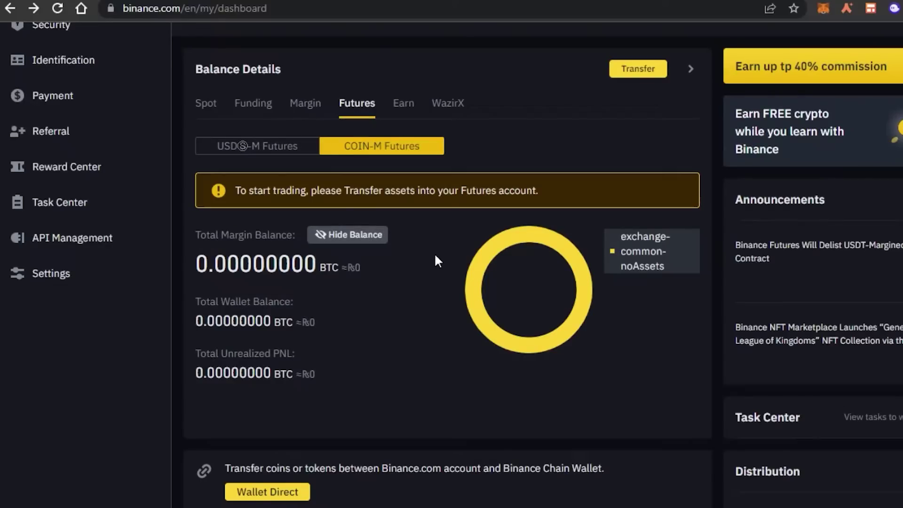
scroll(451, 263, "up", 3)
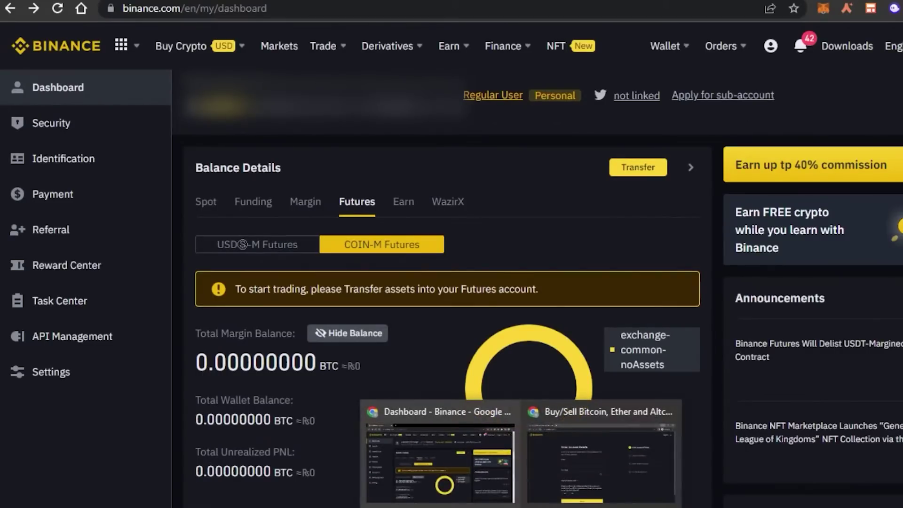
left_click(587, 484)
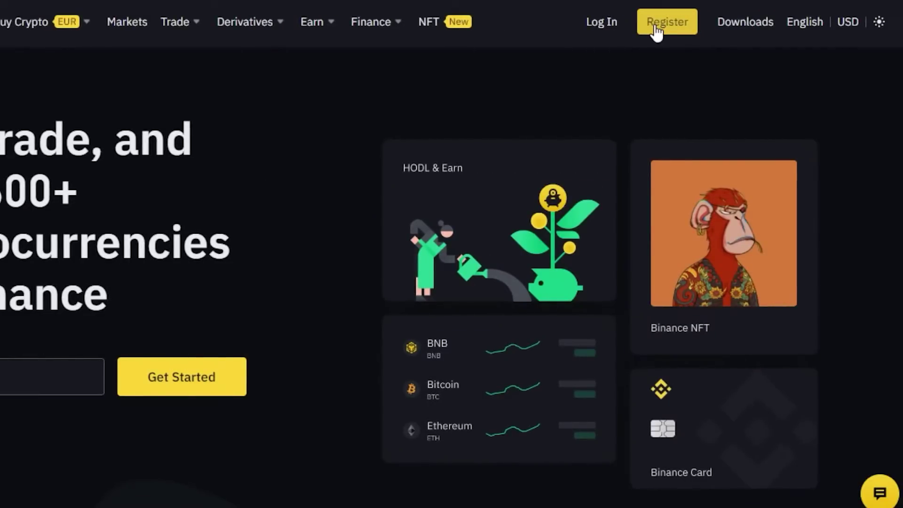
left_click(655, 29)
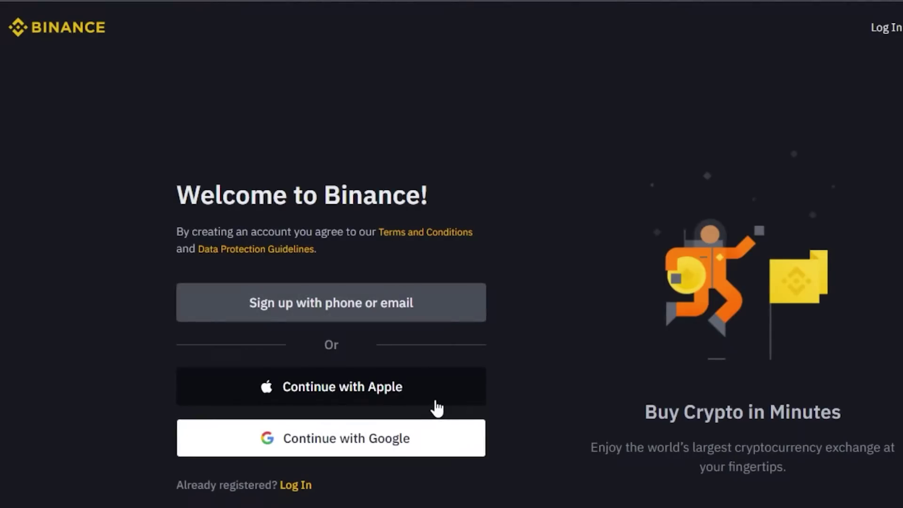
left_click(379, 304)
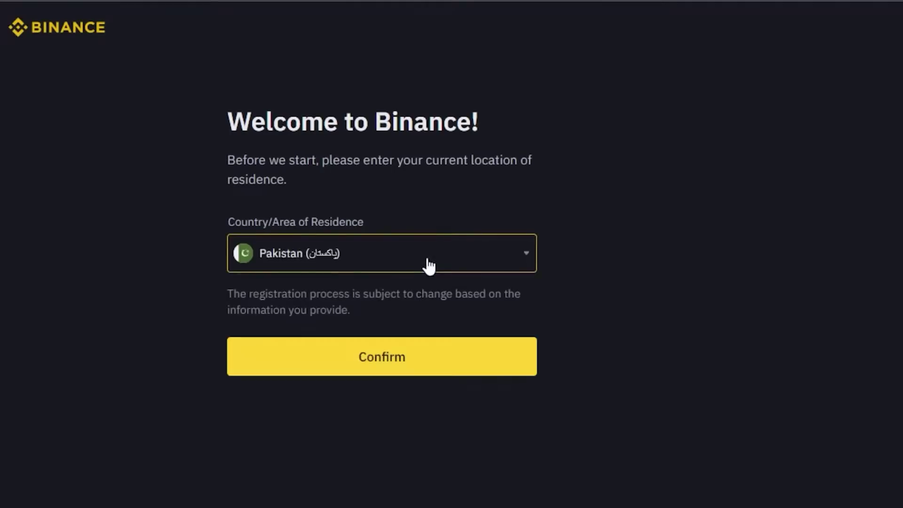
left_click(444, 359)
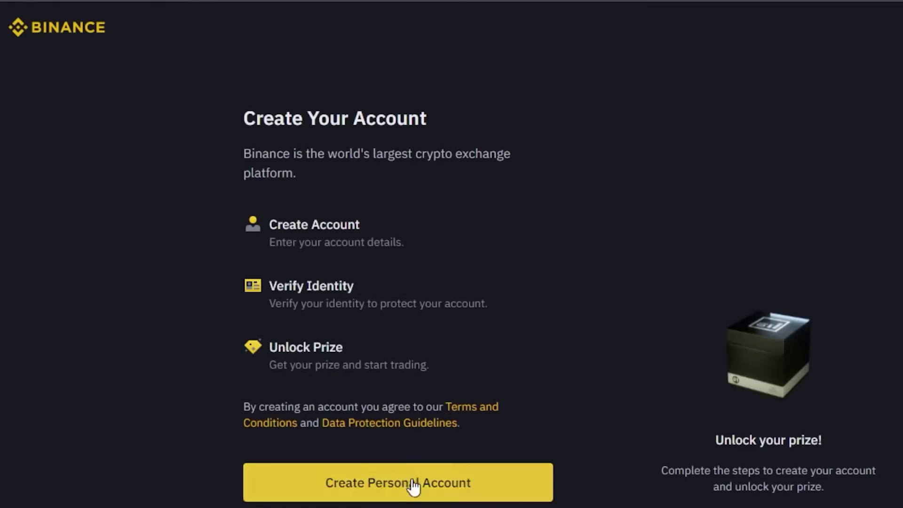
left_click(413, 484)
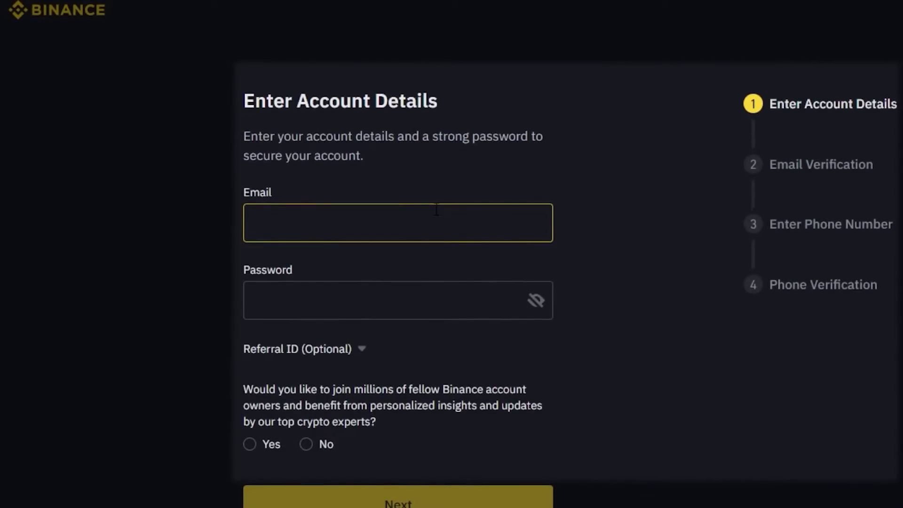
left_click(385, 390)
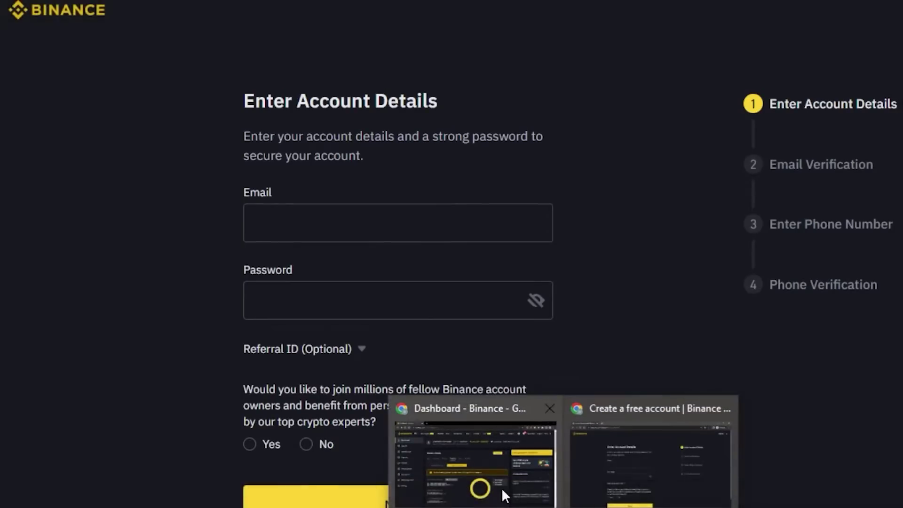
Return to the logged-in account dashboard window and open the USDⓈ-M Futures trading page.
left_click(501, 488)
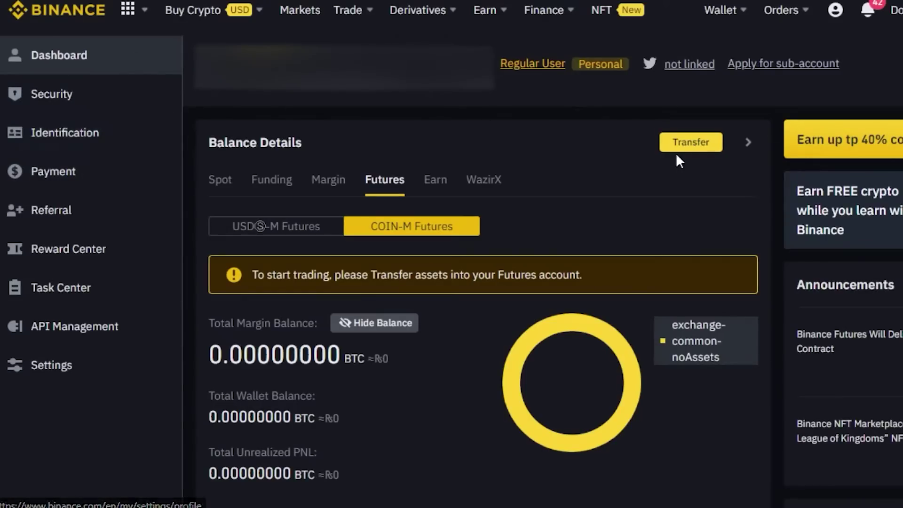
scroll(677, 160, "down", 10)
scroll(452, 254, "down", 4)
scroll(452, 254, "up", 14)
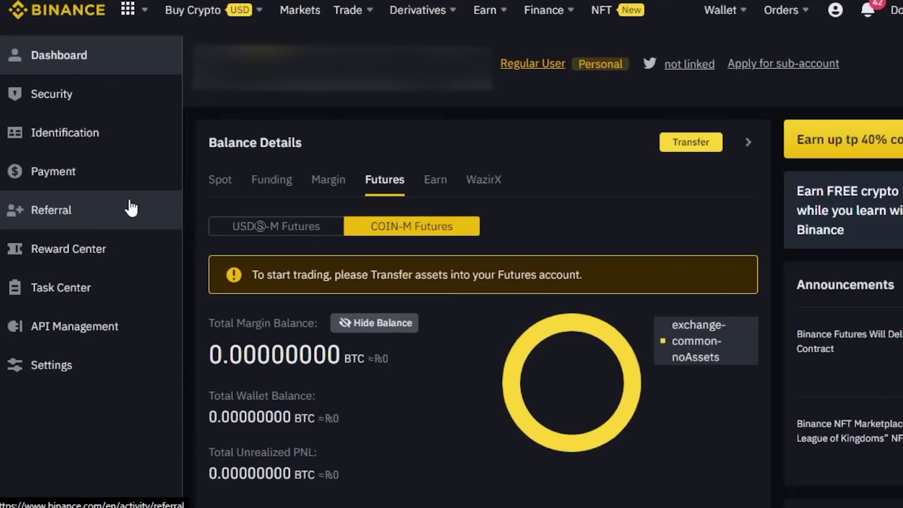
mouse_move(379, 29)
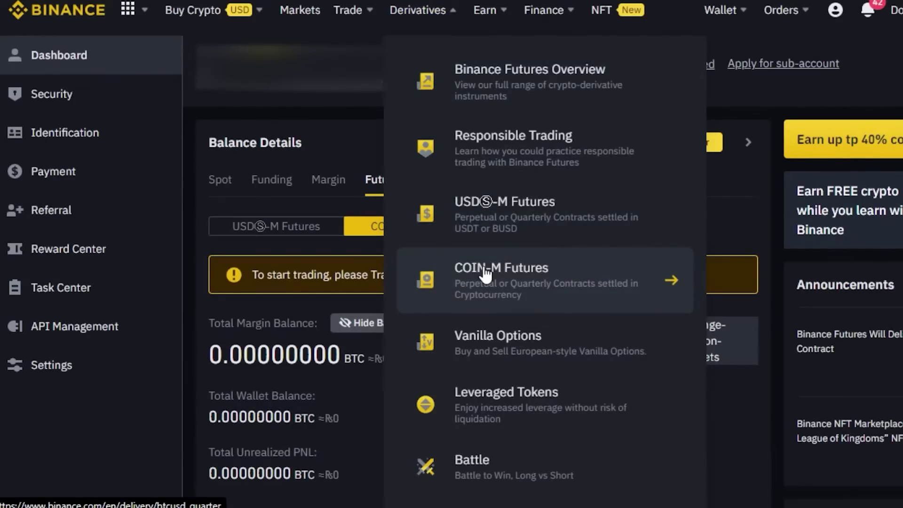
left_click(476, 228)
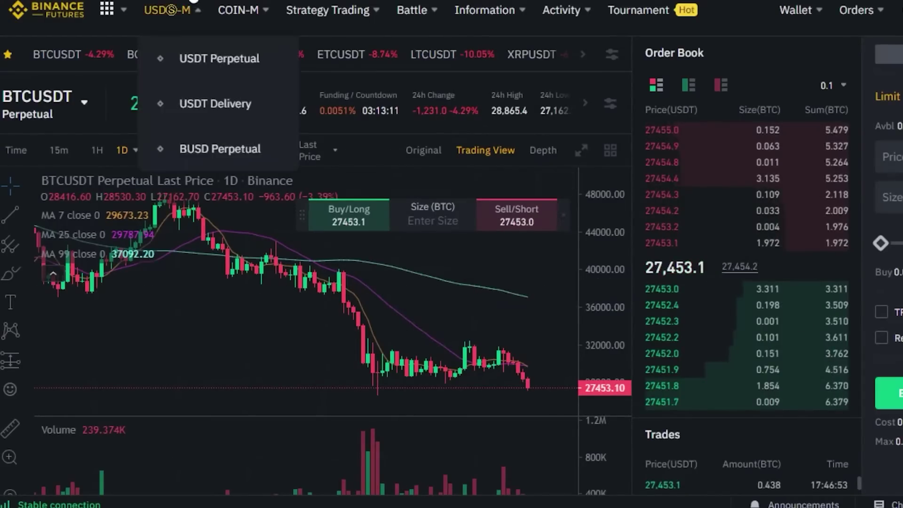
Open the Futures Grid strategy page and bring up its manual parameters, starting with the lower price.
mouse_move(284, 7)
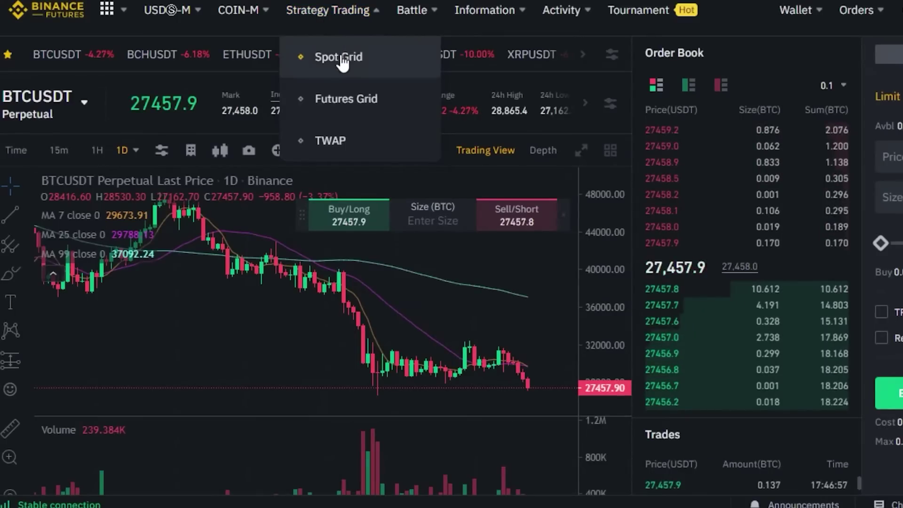
left_click(340, 105)
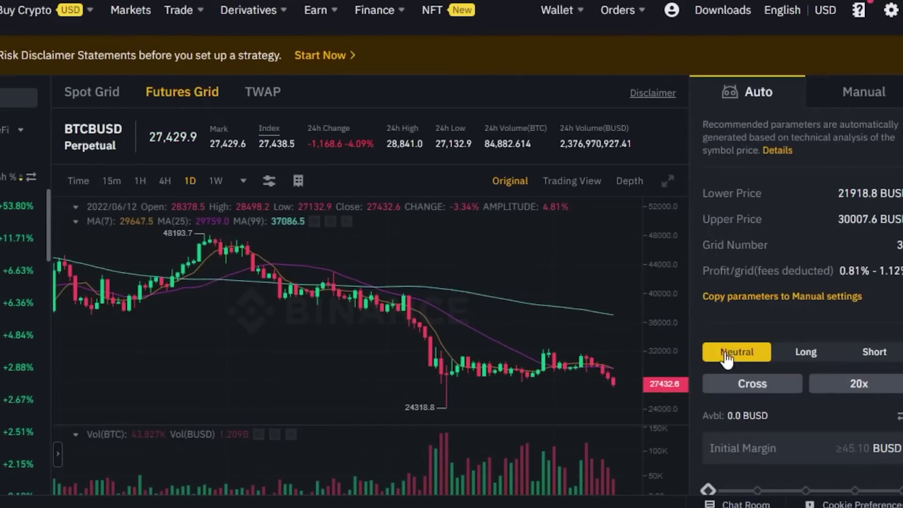
left_click(757, 442)
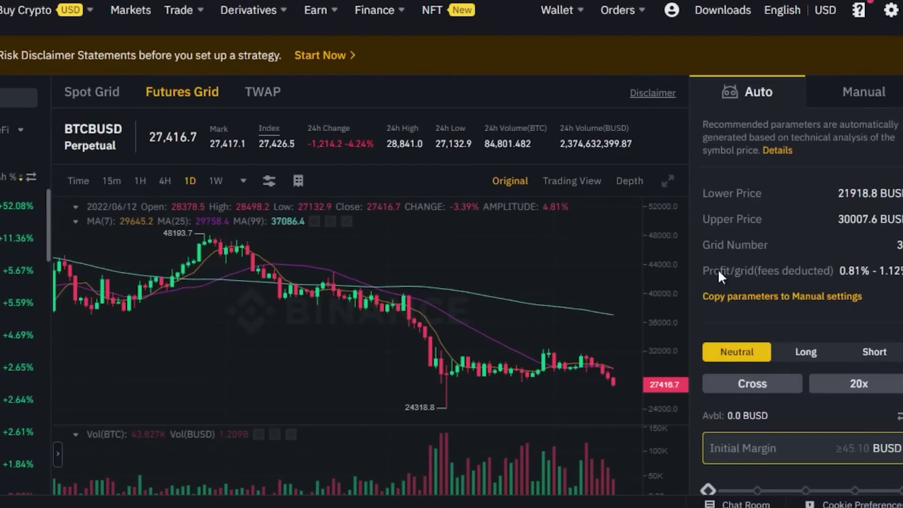
left_click(853, 91)
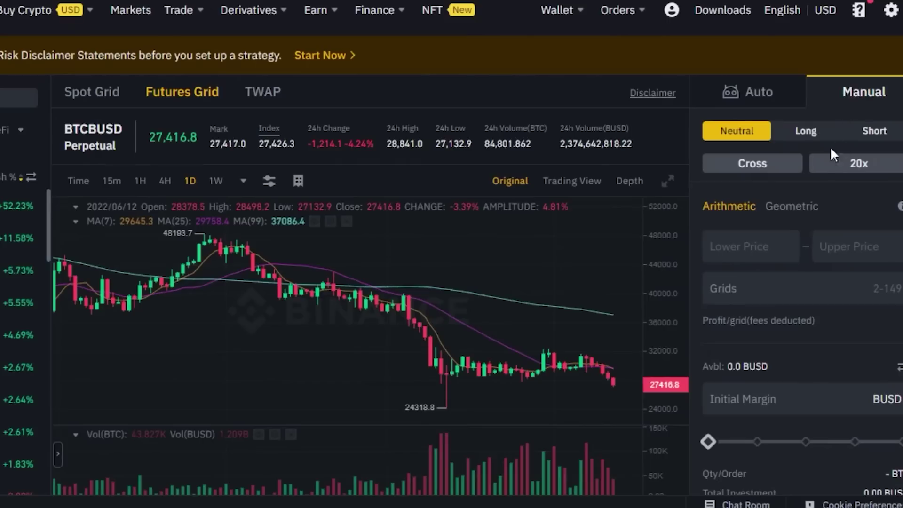
left_click(747, 246)
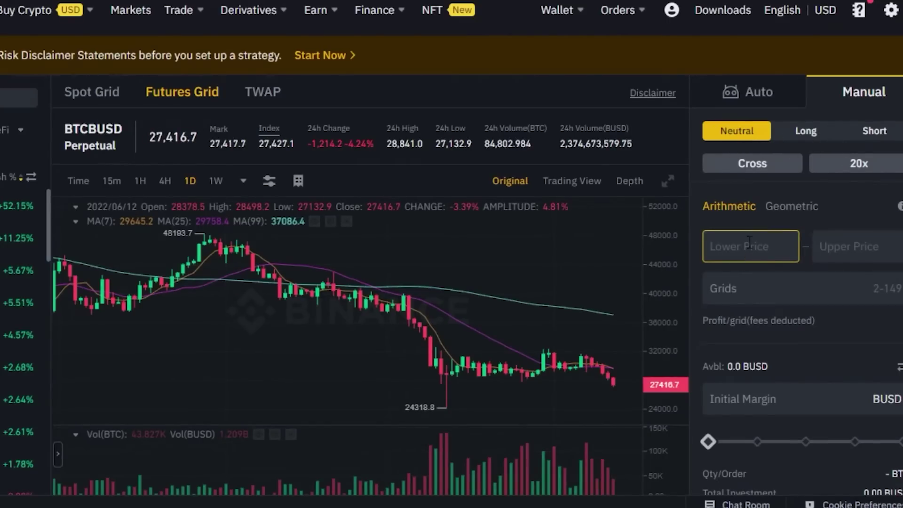
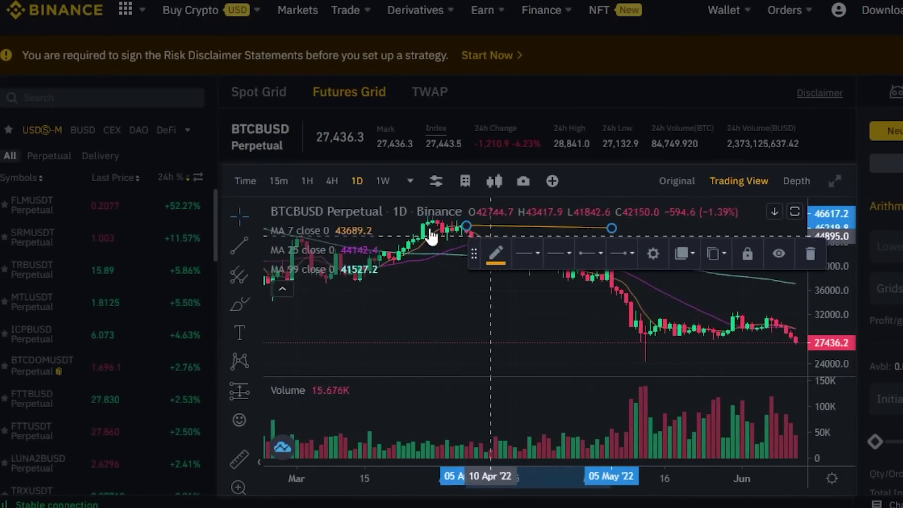
Recolour the upper trend line blue and add a blue, nearly horizontal line at about 38,400 from 02 Apr to 18 May '22.
left_click(497, 257)
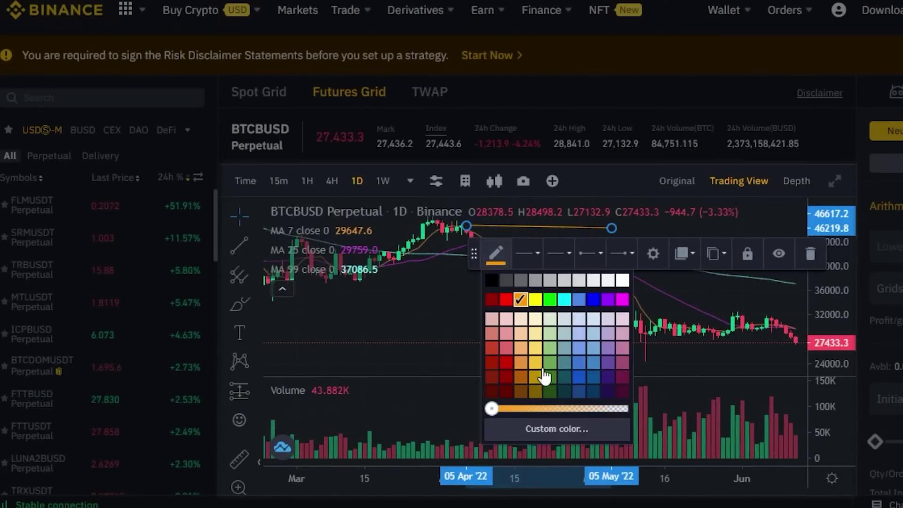
left_click(582, 385)
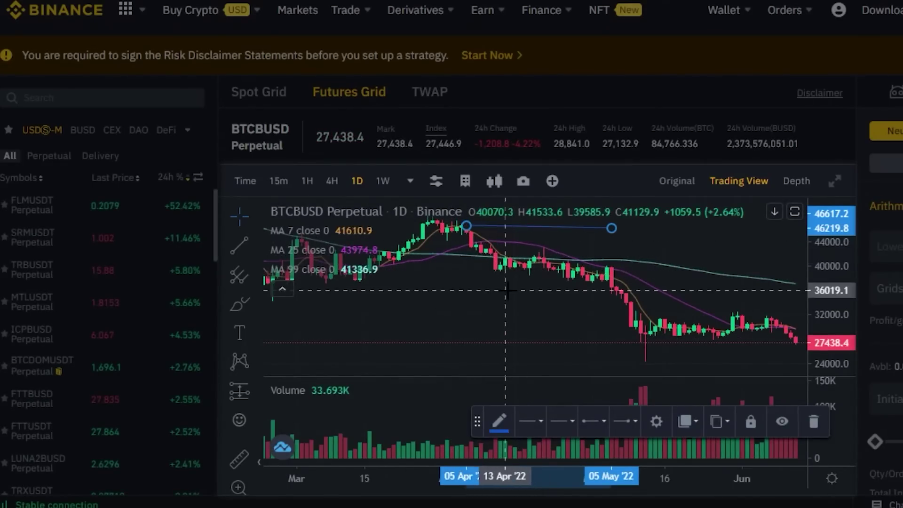
left_click(495, 274)
mouse_move(495, 274)
left_mouse_down()
mouse_move(469, 269)
mouse_move(487, 273)
left_mouse_up()
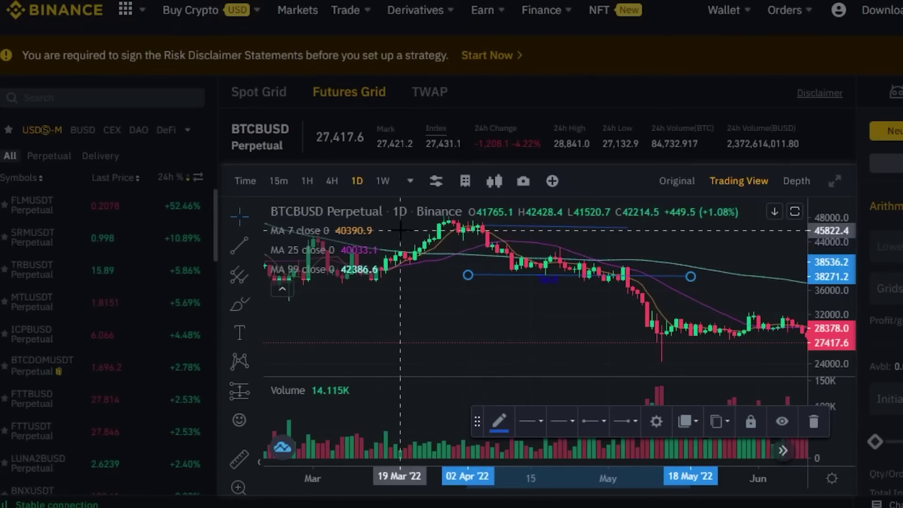
left_click(499, 421)
left_click_drag(504, 292, 453, 259)
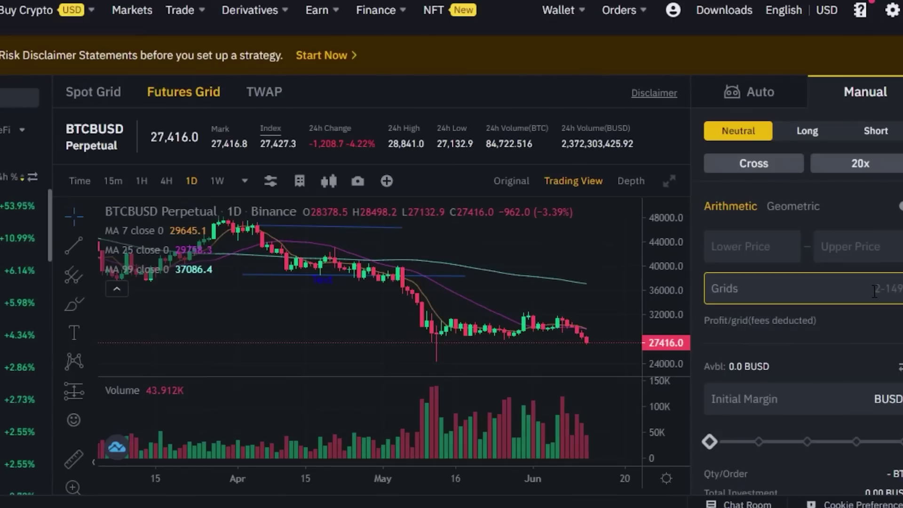
Set the grid strategy to automatic parameters with Long direction, and view the margin mode options without changing them.
left_click(762, 98)
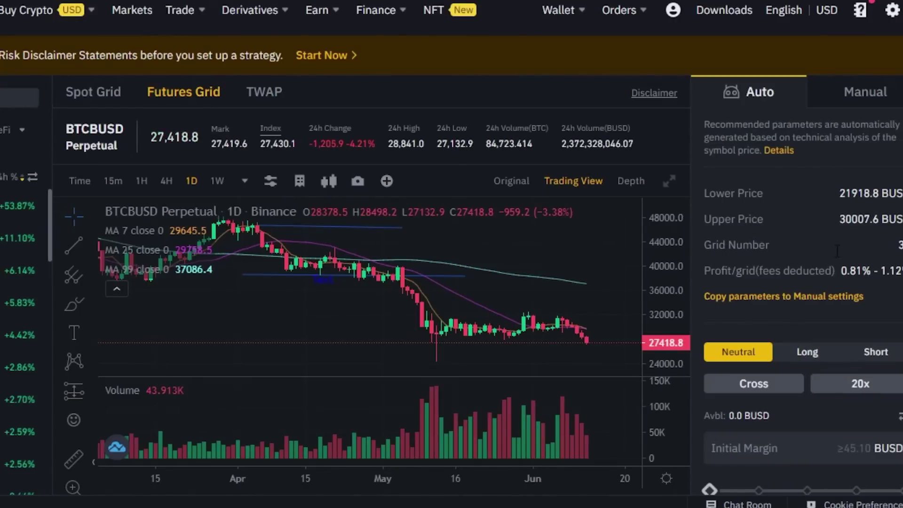
mouse_move(748, 282)
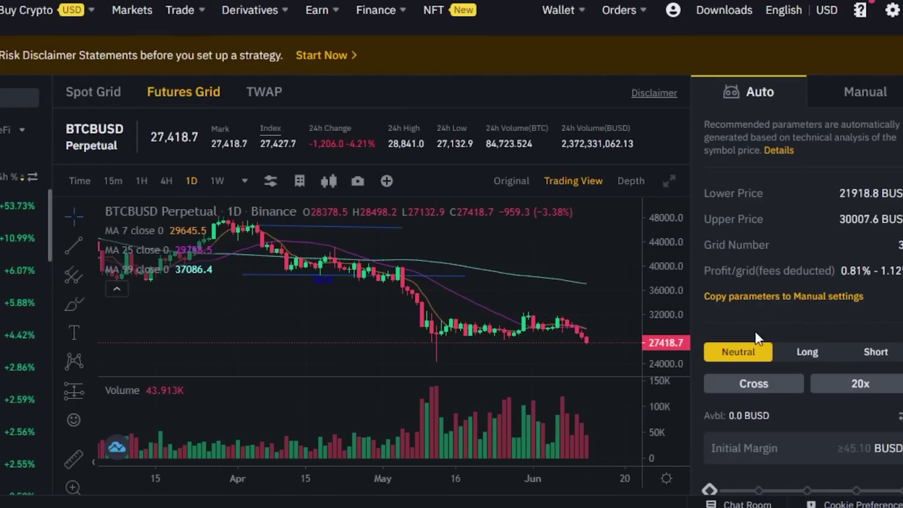
left_click(817, 353)
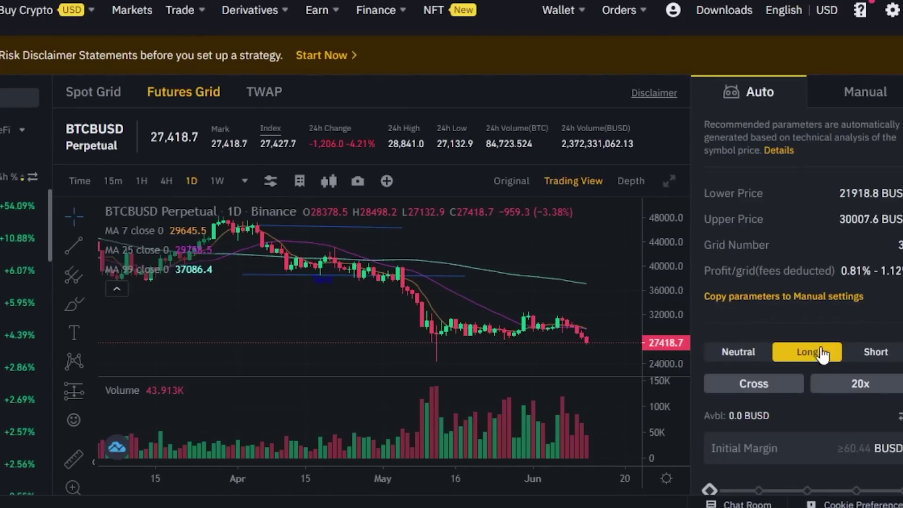
left_click(781, 390)
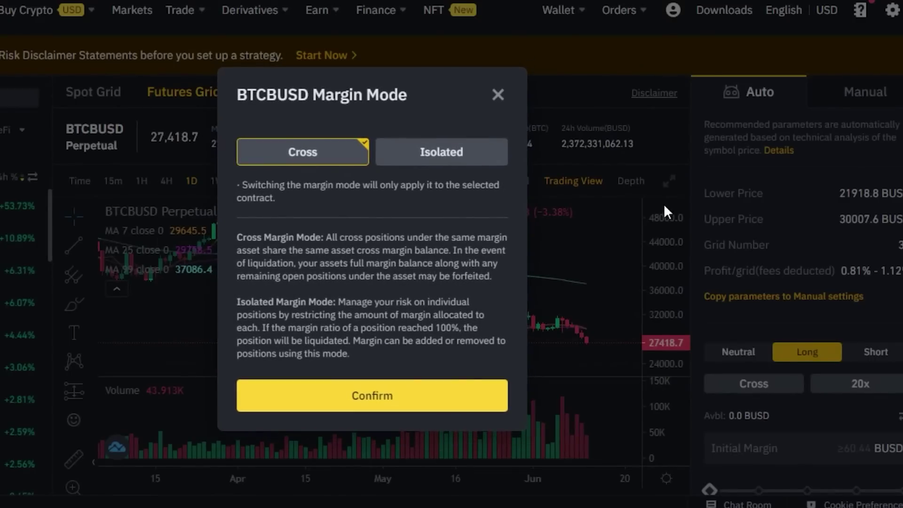
left_click(497, 96)
Try initial margins of 60.0 and 59.8 BUSD for the grid strategy, and clear the amount.
left_click(771, 444)
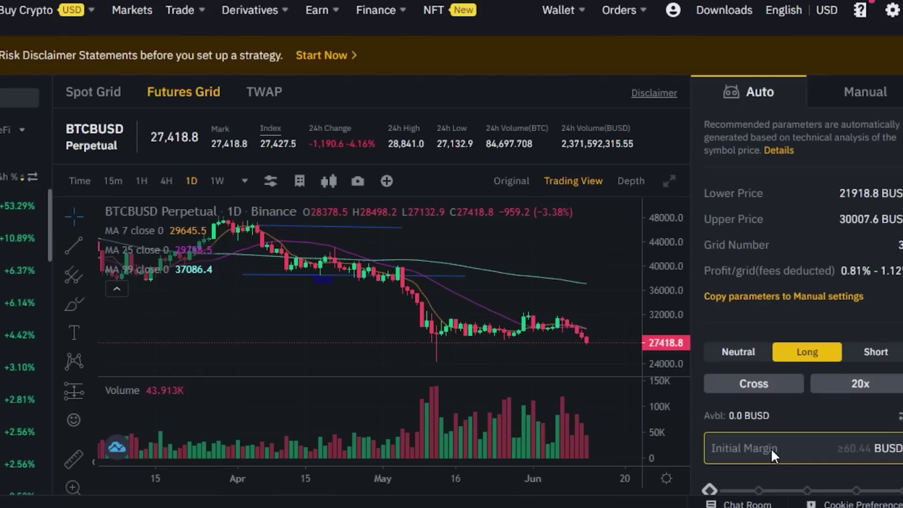
type("6")
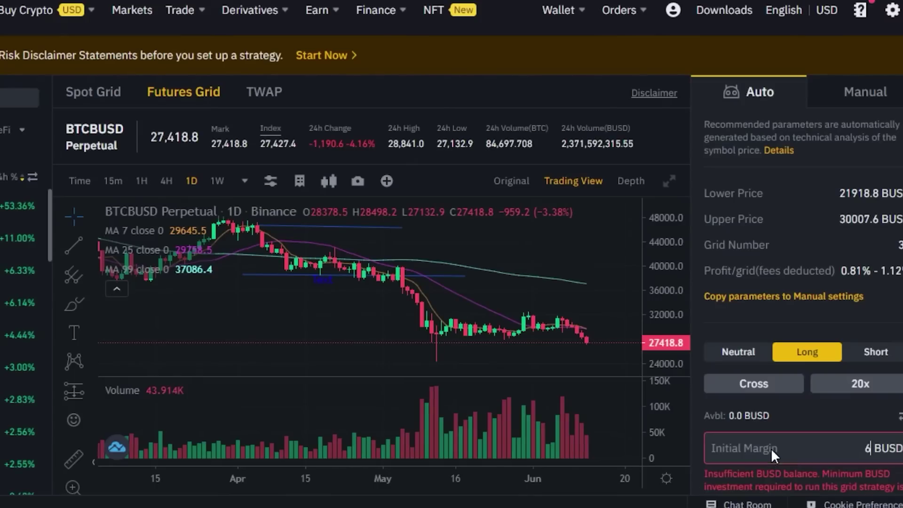
type("0.0")
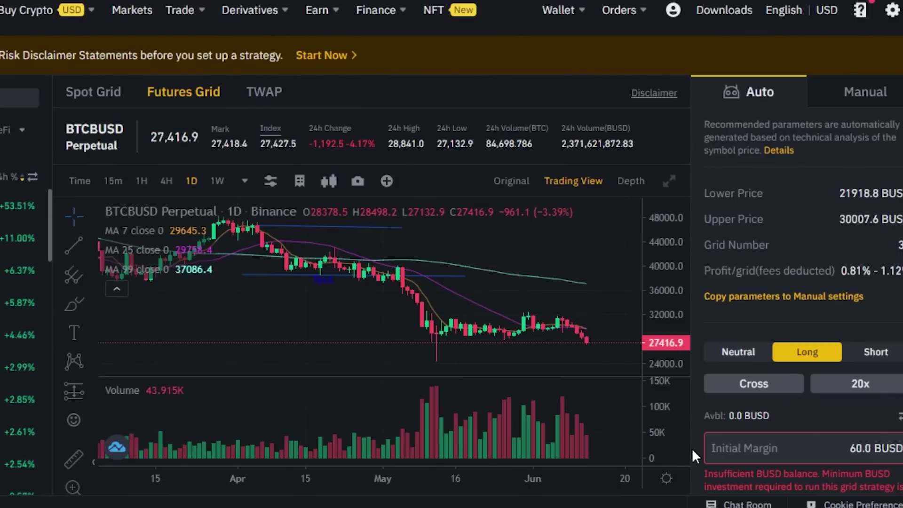
key("Down")
key("BackSpace")
key("BackSpace")
type("8")
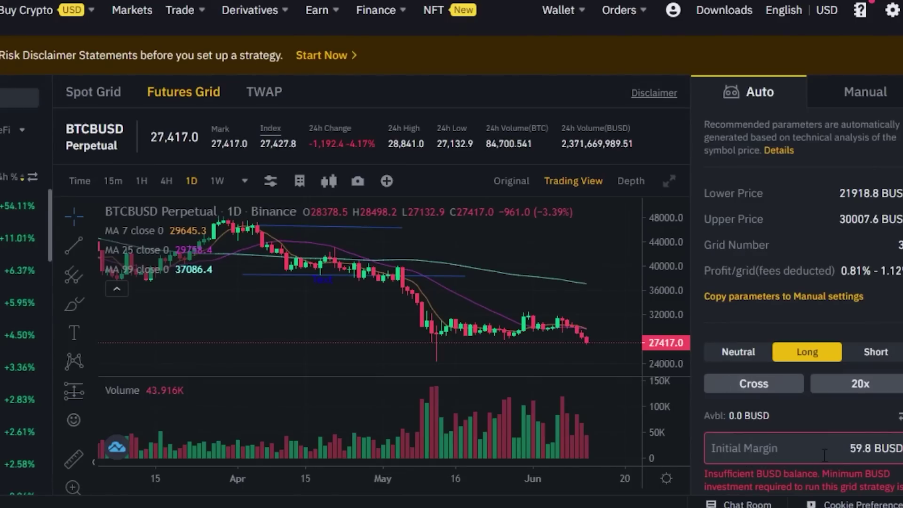
key("BackSpace")
key("BackSpace")
key("BackSpace")
key("BackSpace")
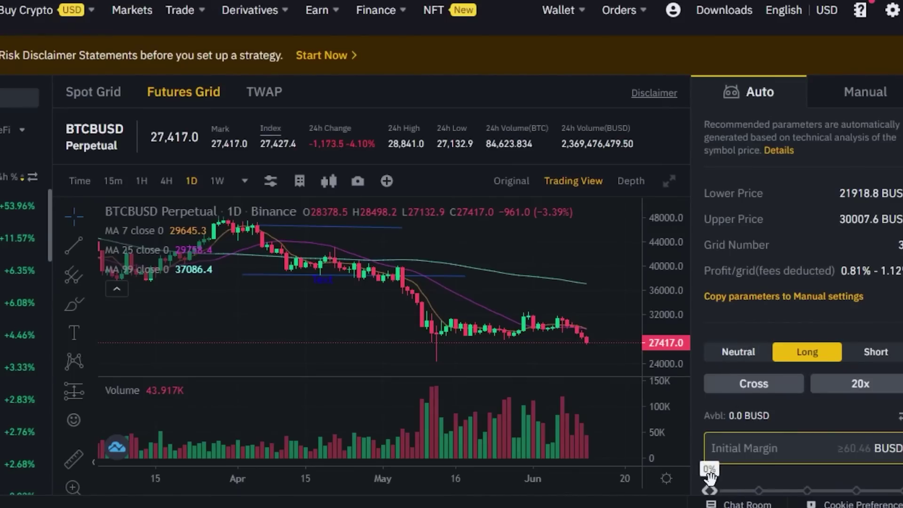
left_click(754, 314)
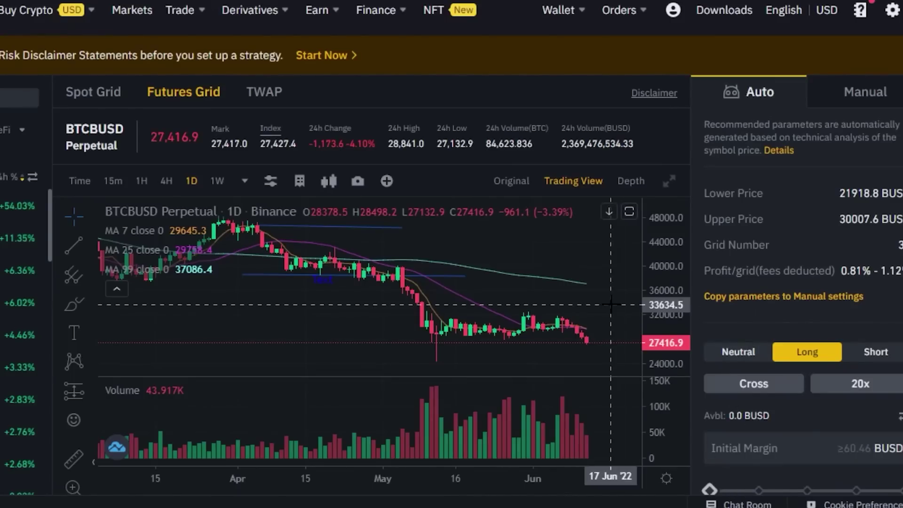
Examine the rest of the grid strategy form, including the create option, risk disclaimer notice and Neutral, Long and Short descriptions.
scroll(611, 305, "down", 3)
scroll(611, 304, "down", 1)
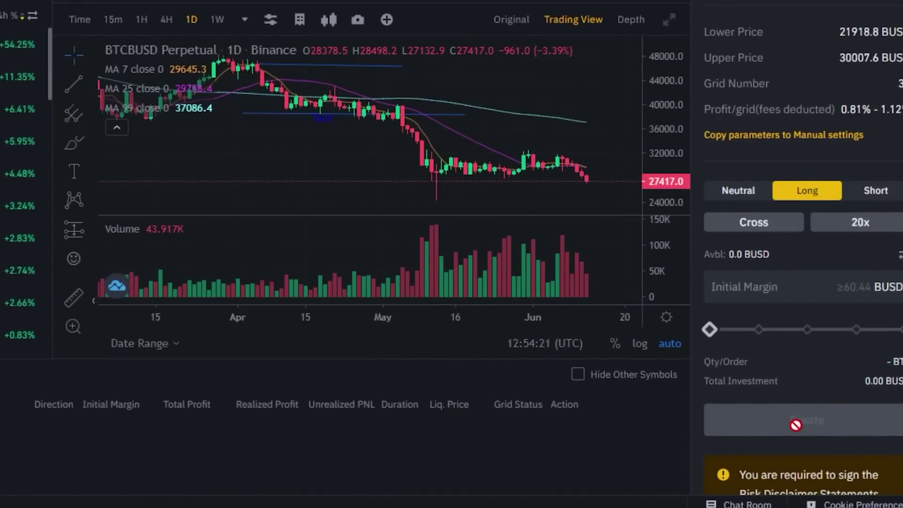
scroll(796, 425, "up", 3)
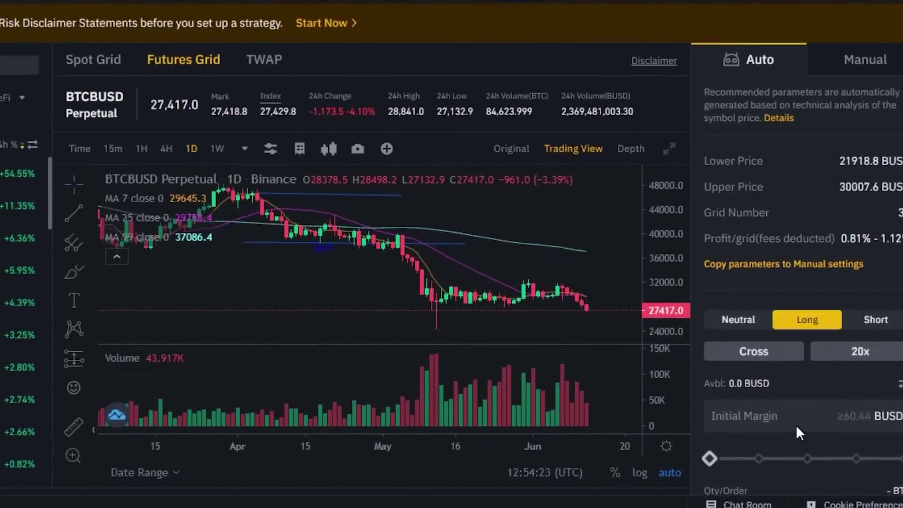
scroll(795, 425, "down", 2)
scroll(795, 424, "down", 5)
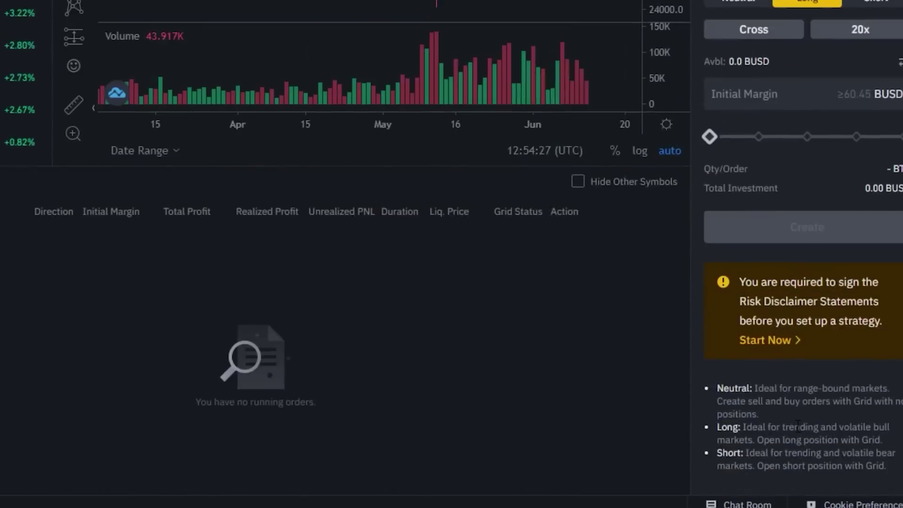
scroll(798, 426, "up", 8)
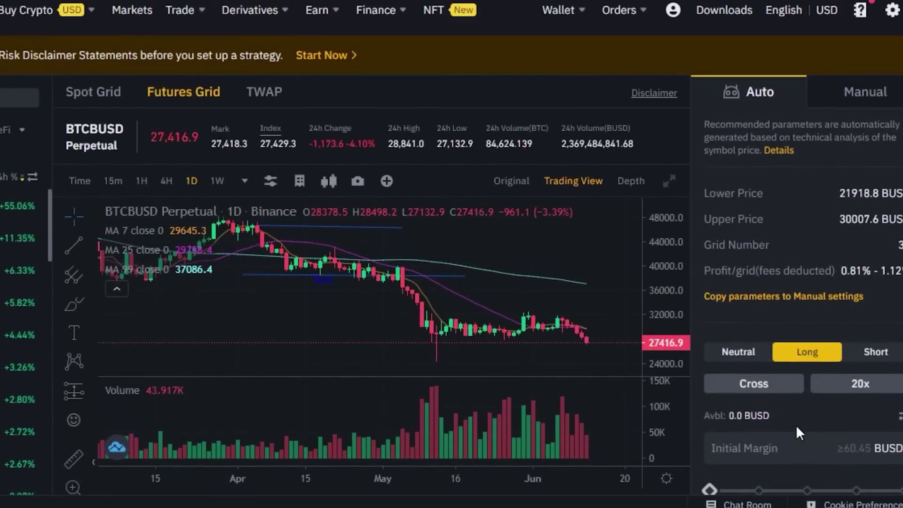
scroll(795, 425, "down", 1)
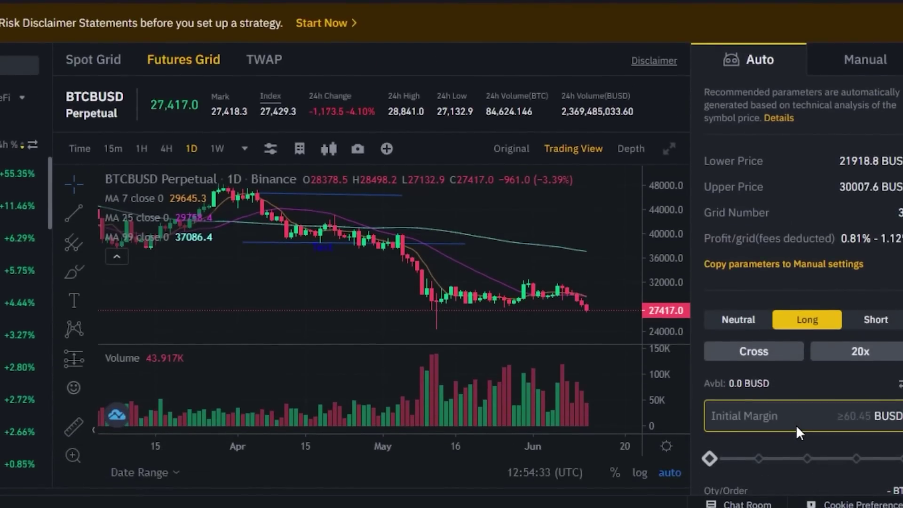